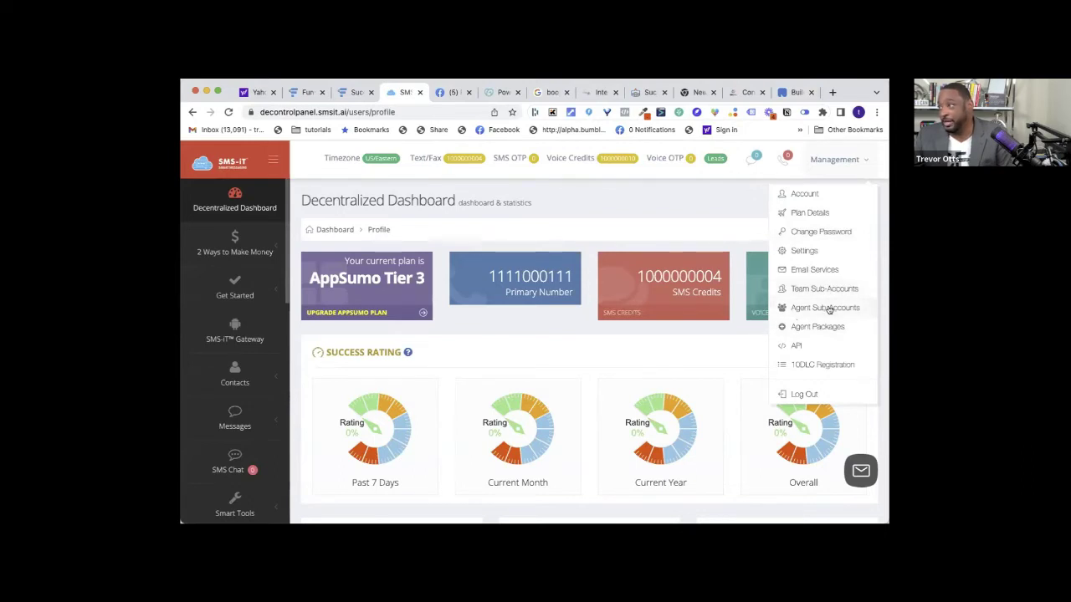
# Open the Agent Packages page and look over the available package actions
pyautogui.click(824, 327)
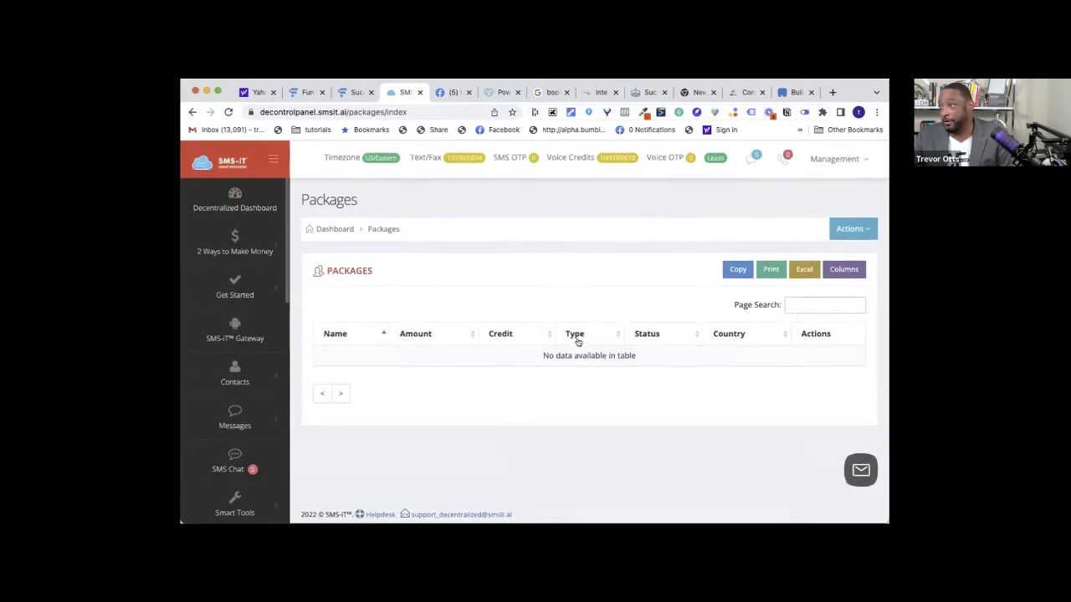
pyautogui.click(834, 159)
pyautogui.click(823, 242)
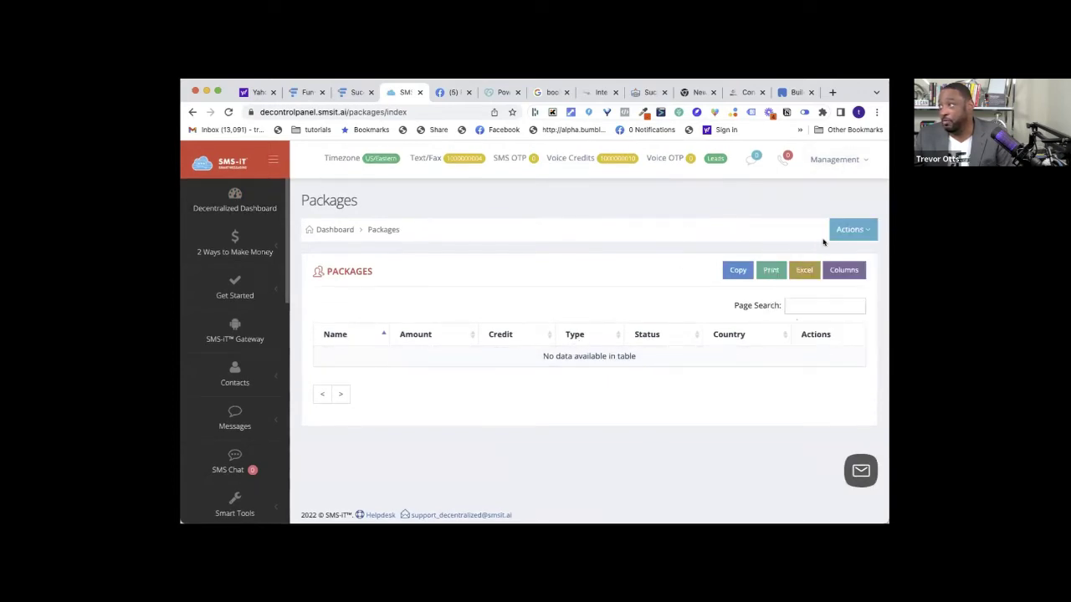
pyautogui.click(865, 233)
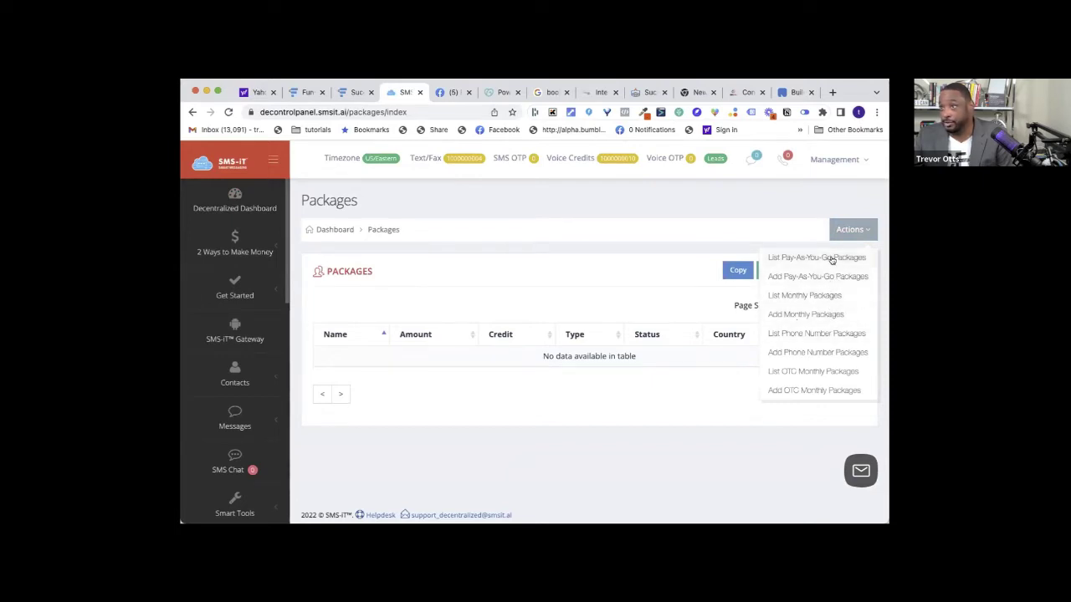
pyautogui.click(852, 159)
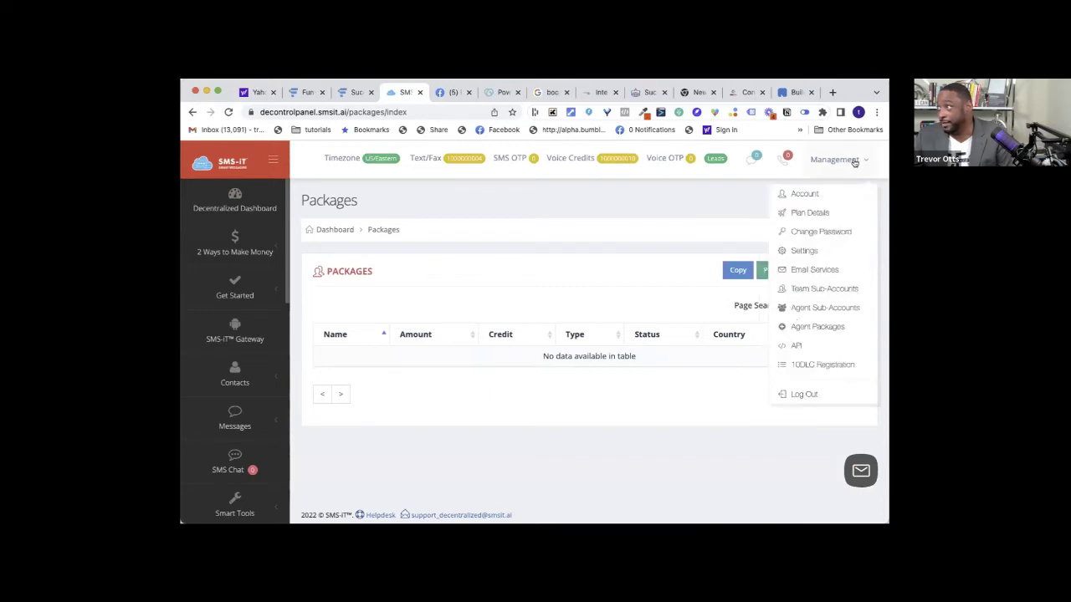
pyautogui.click(819, 328)
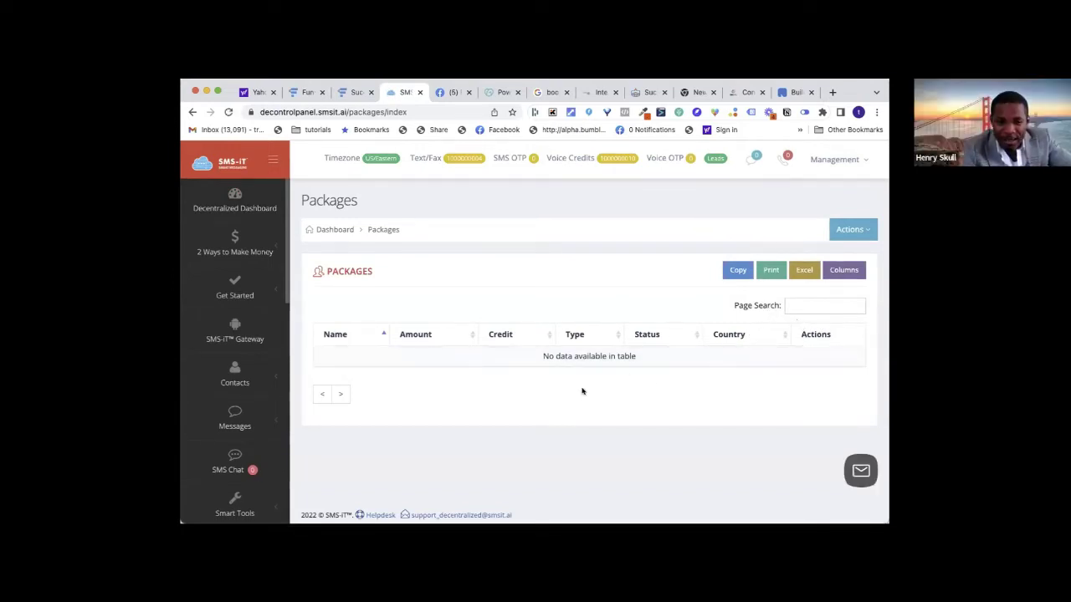
# Open the Sub-Account (Agents) page under 2 Ways to Make Money and review the monthly agent subaccount packages
pyautogui.scroll(-10, 239, 425)
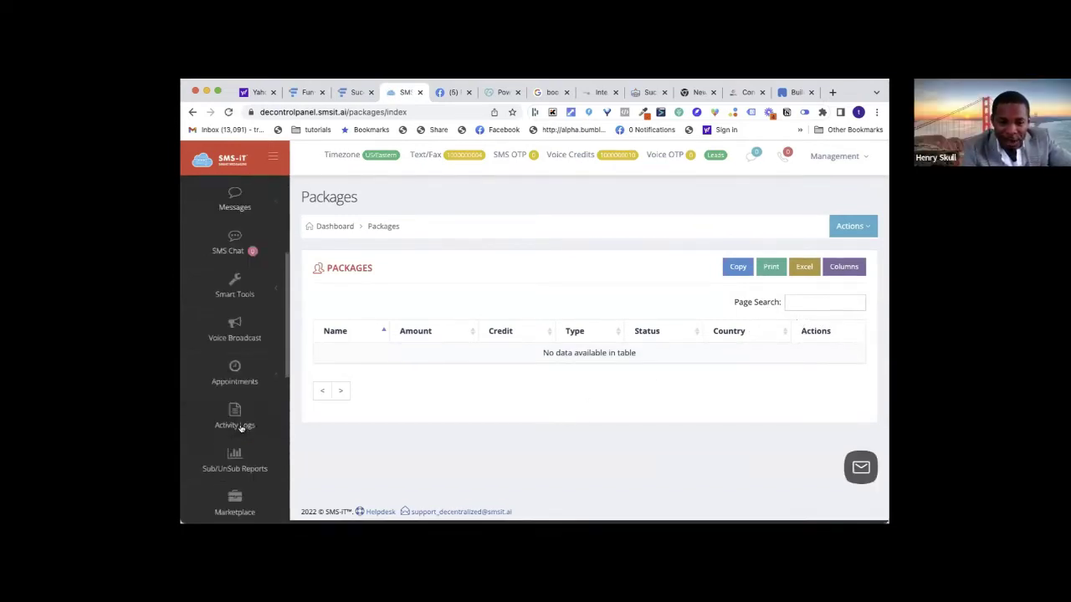
pyautogui.scroll(2, 240, 426)
pyautogui.scroll(-2, 239, 427)
pyautogui.scroll(10, 239, 428)
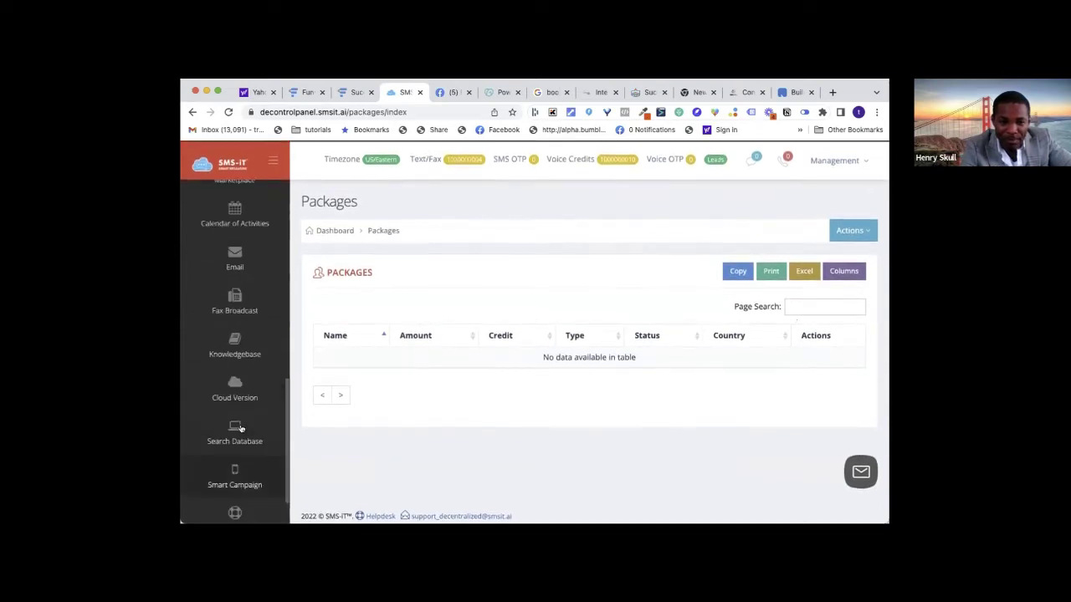
pyautogui.click(234, 247)
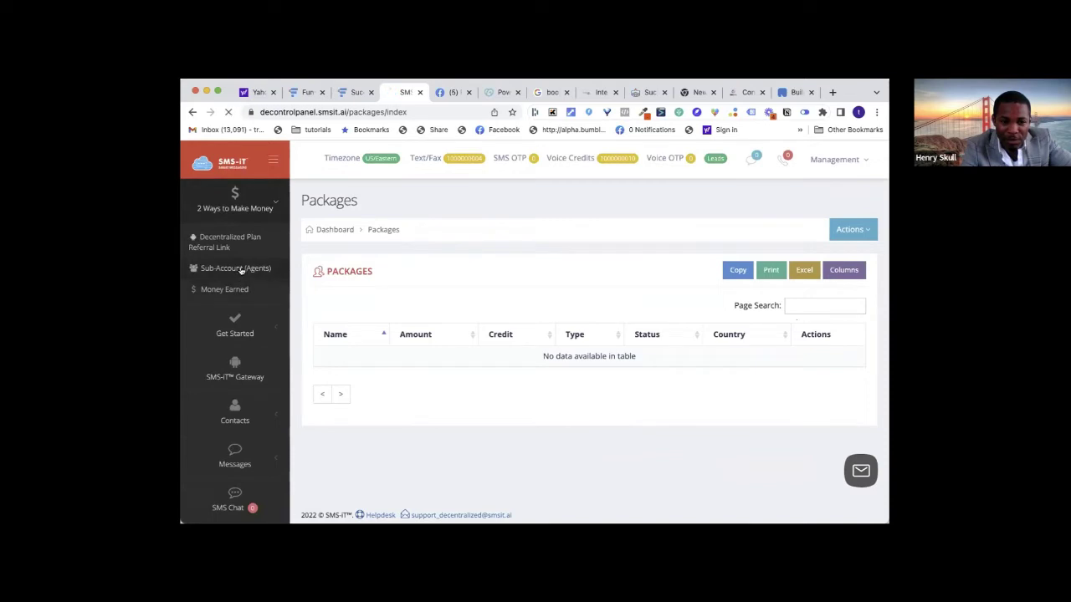
pyautogui.click(239, 269)
pyautogui.scroll(-2, 471, 390)
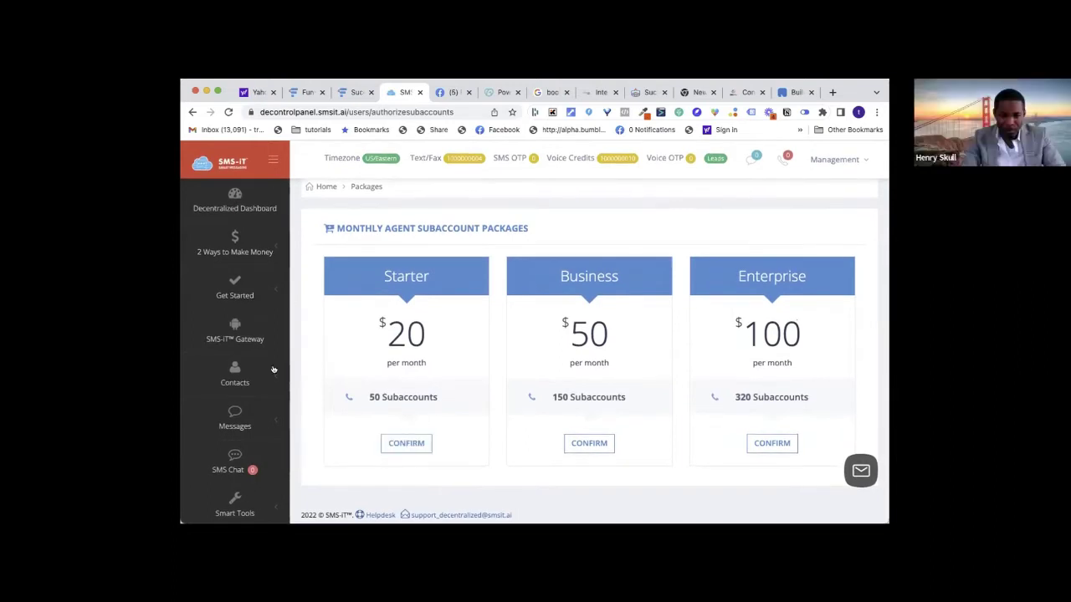
pyautogui.scroll(2, 289, 349)
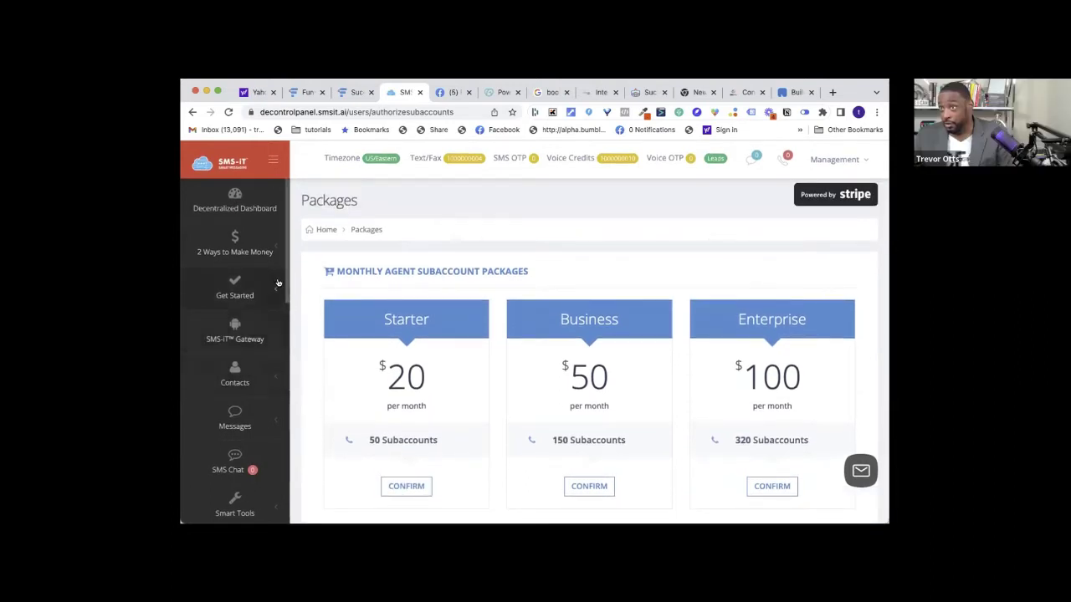
# Open the Agent Sub-Accounts list and examine the usernames of the existing sub-accounts
pyautogui.click(836, 160)
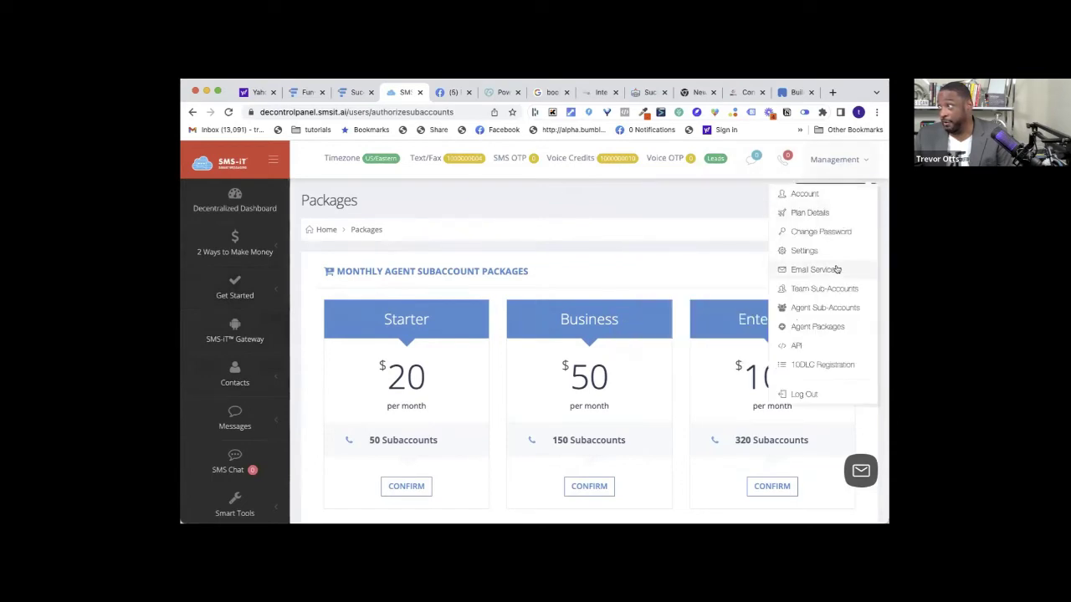
pyautogui.click(824, 307)
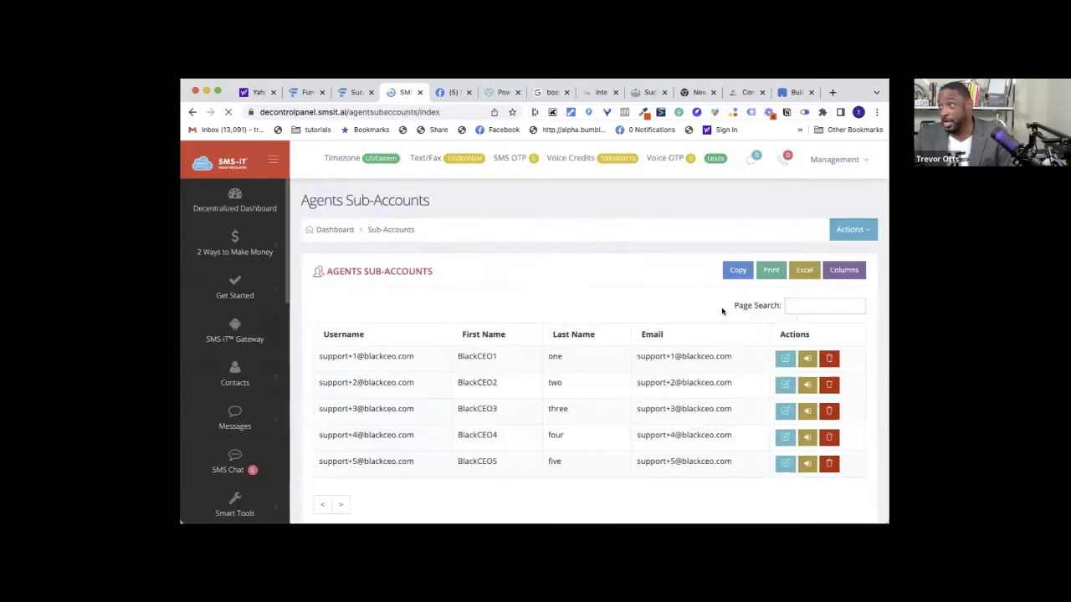
pyautogui.scroll(-2, 709, 309)
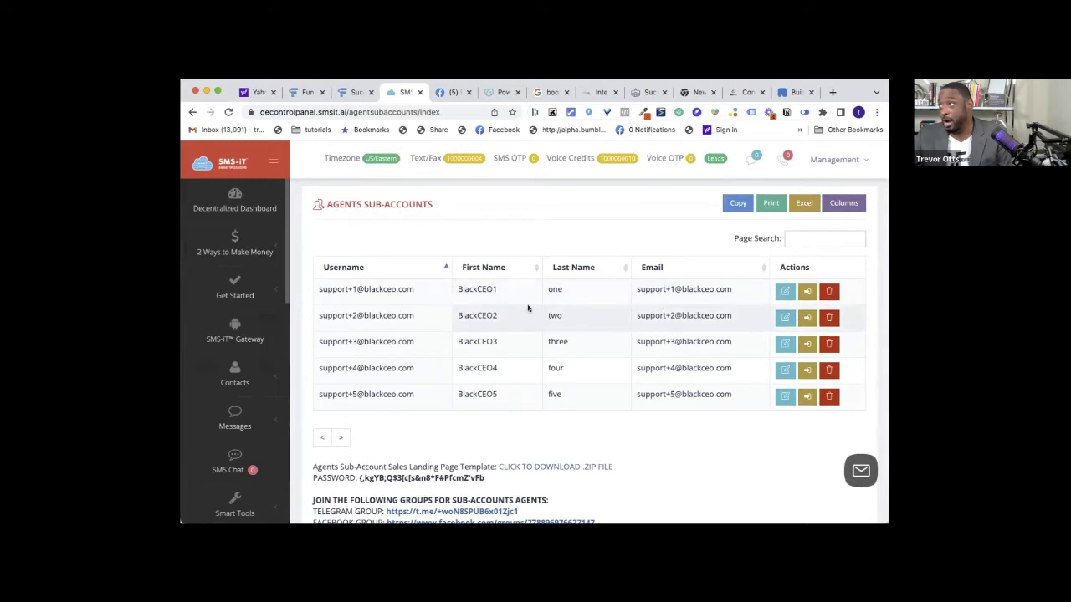
pyautogui.scroll(2, 707, 317)
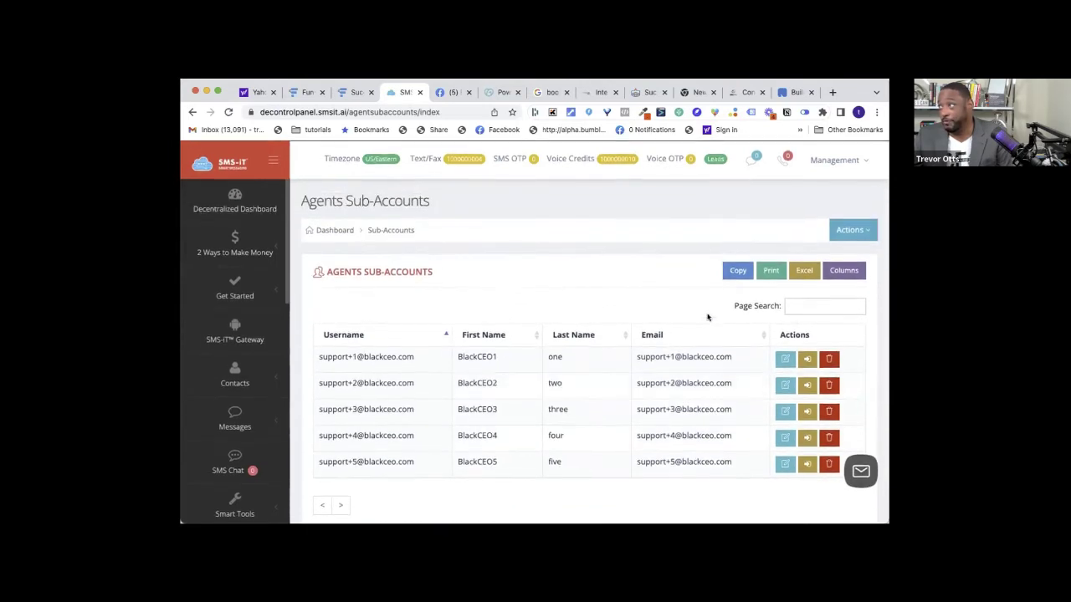
pyautogui.scroll(-2, 707, 318)
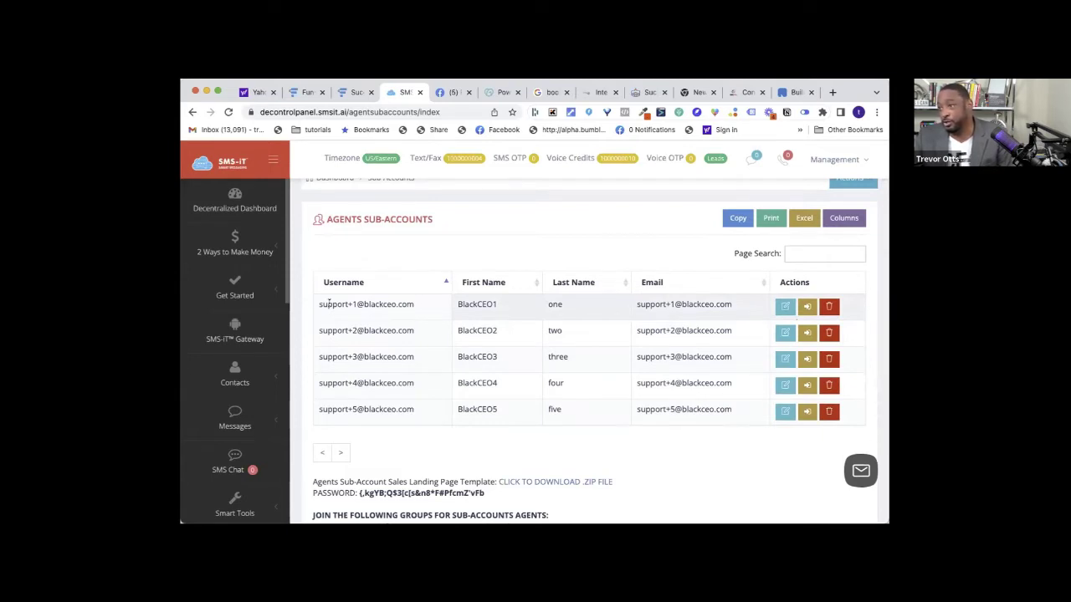
pyautogui.moveTo(355, 301); pyautogui.dragTo(349, 302)
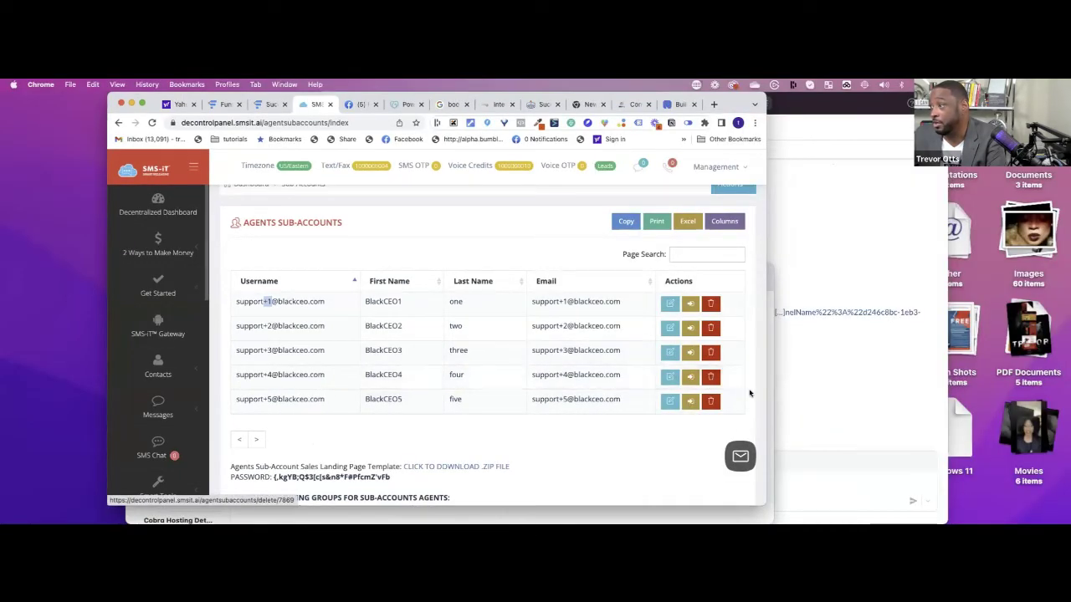
pyautogui.rightClick(691, 304)
pyautogui.click(736, 309)
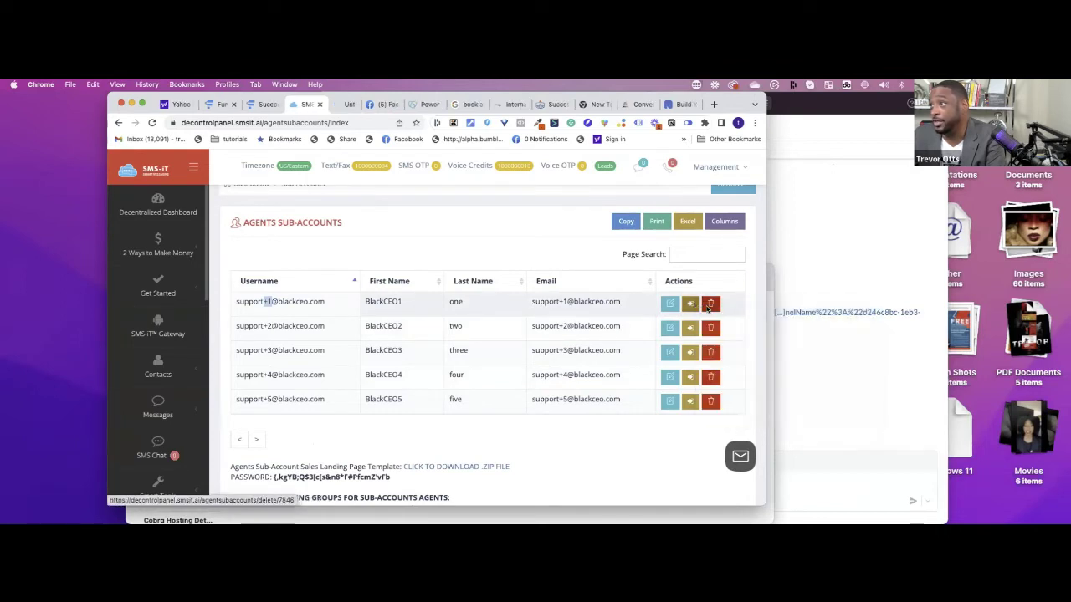
pyautogui.click(710, 303)
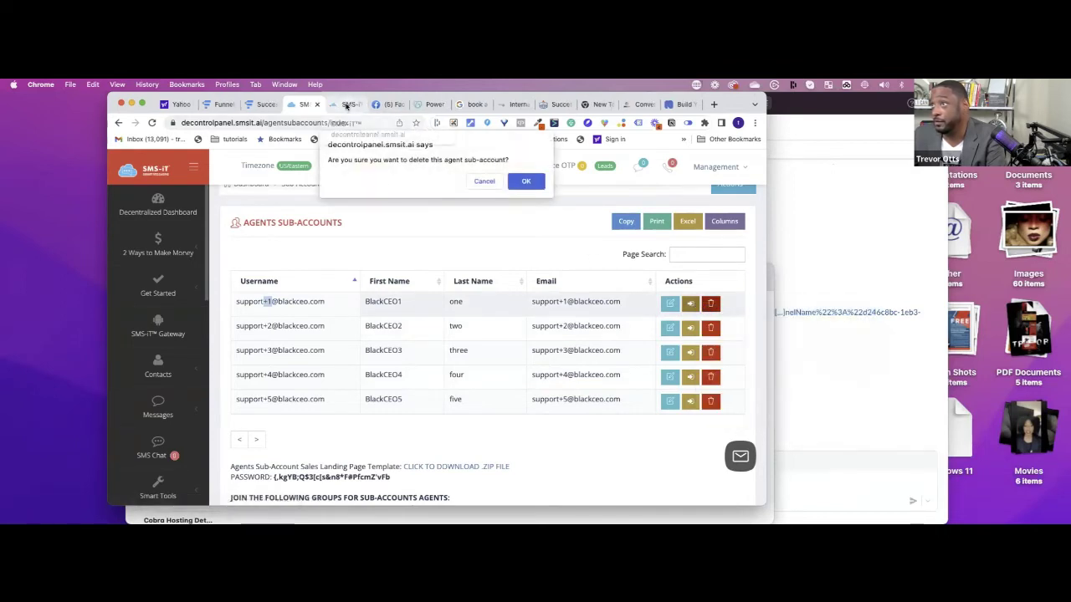
pyautogui.click(484, 182)
pyautogui.click(347, 103)
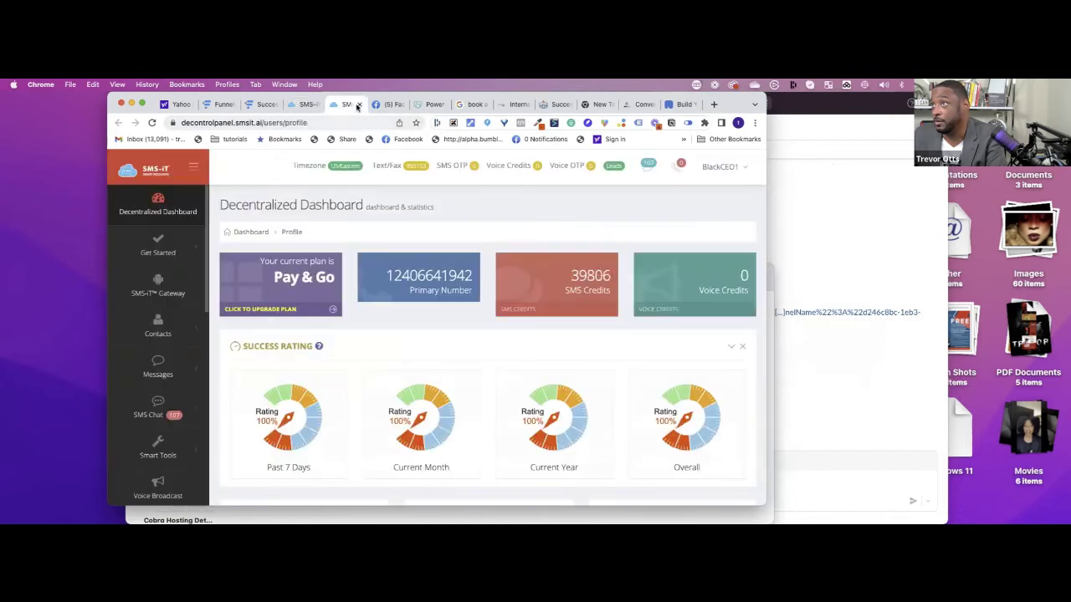
pyautogui.click(360, 104)
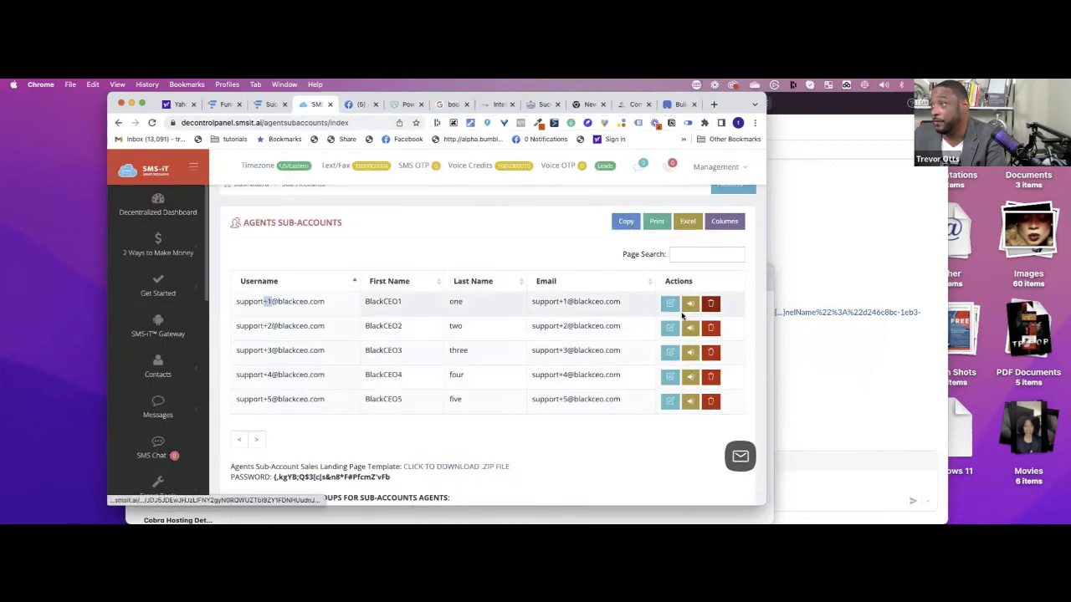
# Log in to the first agent sub-account in an incognito window and highlight its primary number on the dashboard
pyautogui.rightClick(690, 304)
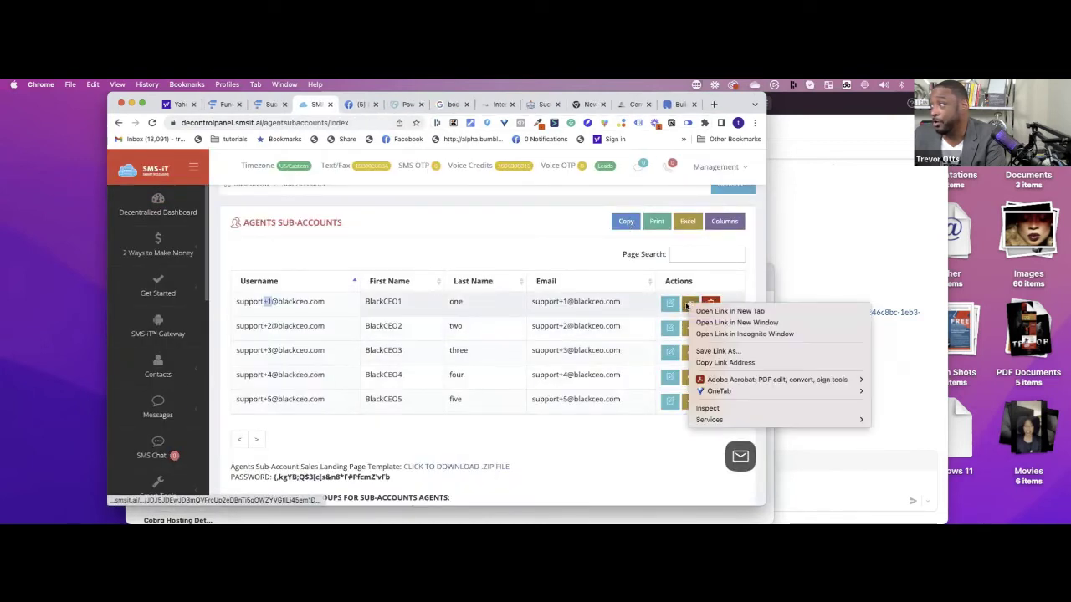
pyautogui.click(707, 335)
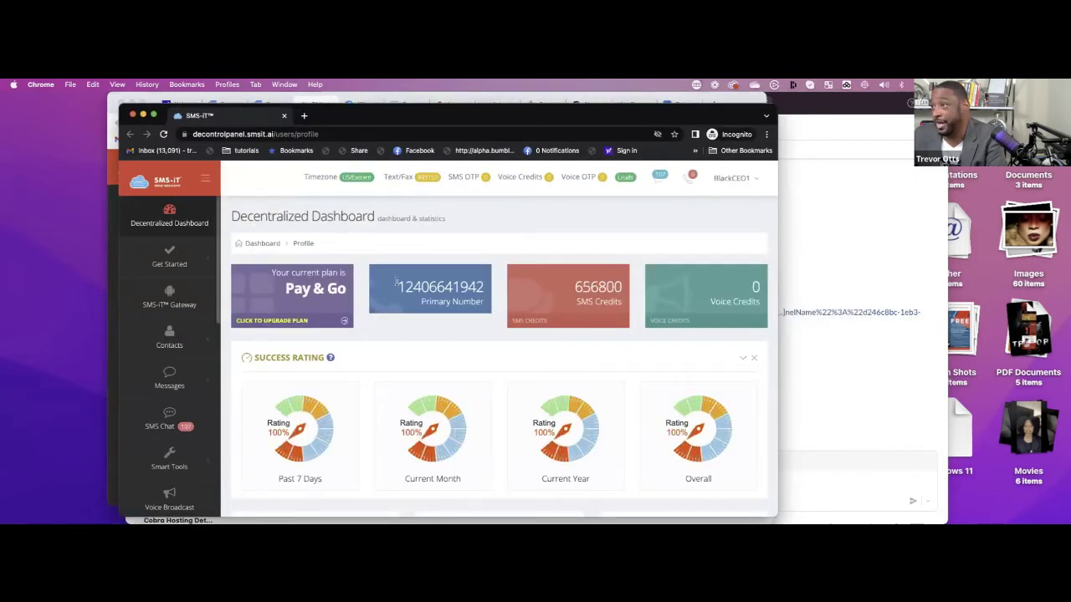
pyautogui.moveTo(484, 286); pyautogui.dragTo(401, 280)
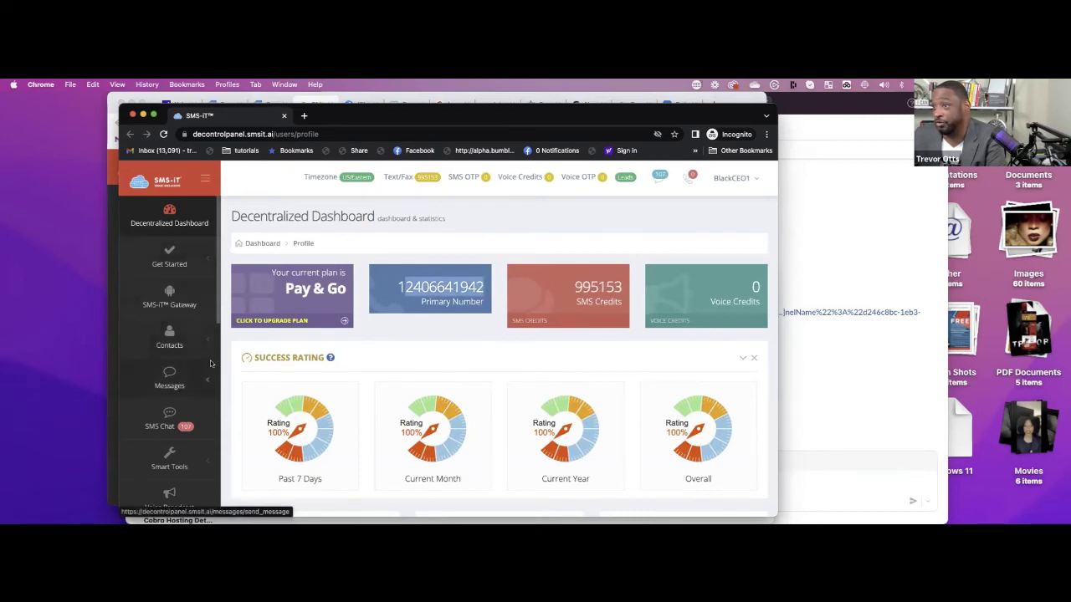
pyautogui.click(481, 287)
pyautogui.doubleClick(481, 287)
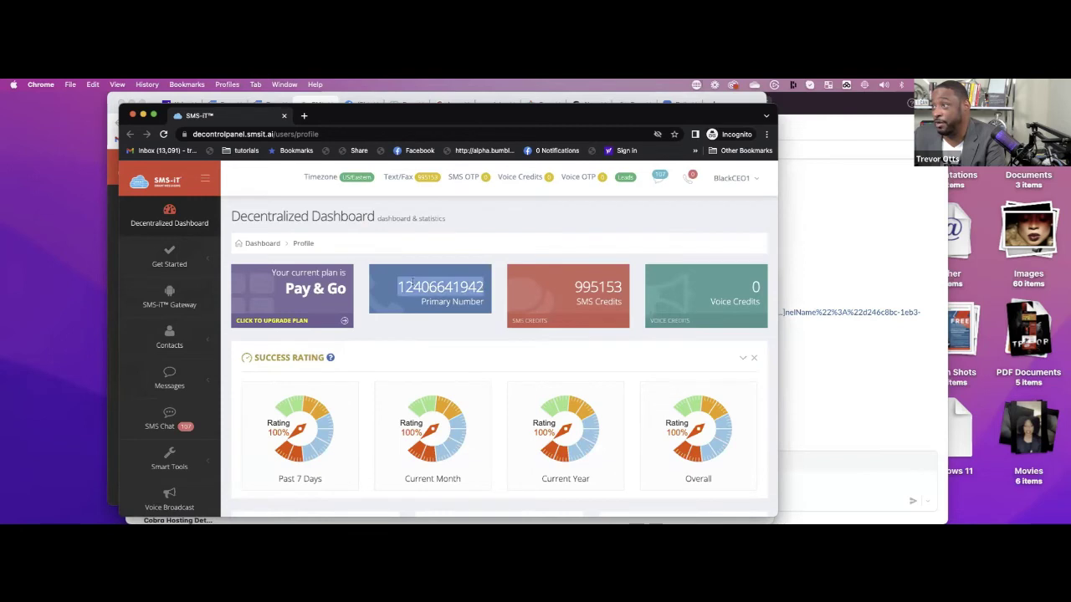
# Open the sub-account's Groups (Keywords) page and look over its groups and the other contact options
pyautogui.scroll(-2, 187, 393)
pyautogui.scroll(1, 180, 390)
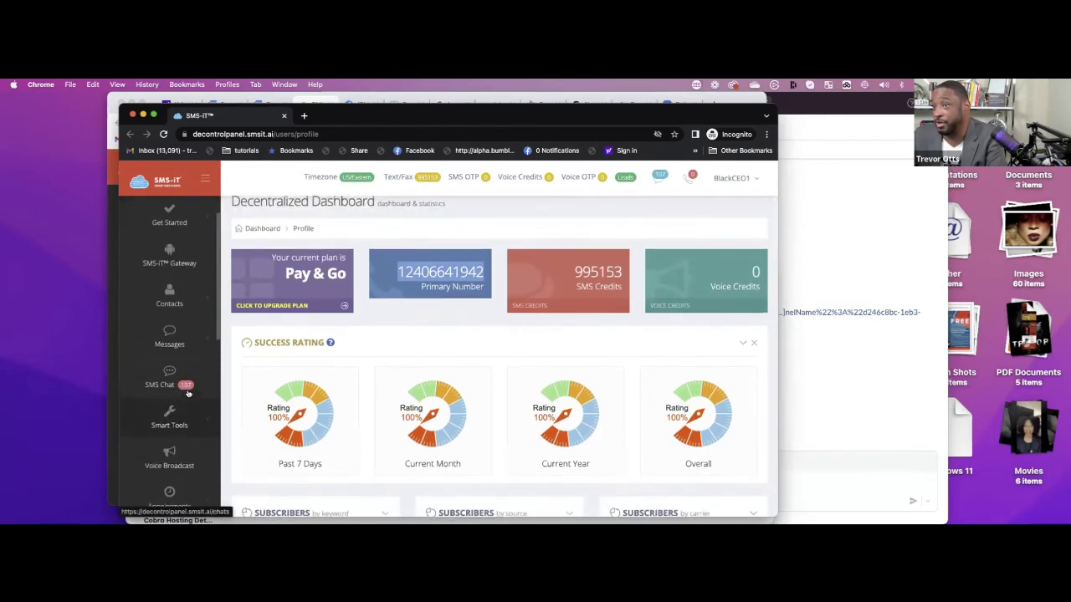
pyautogui.click(200, 335)
pyautogui.scroll(-3, 188, 301)
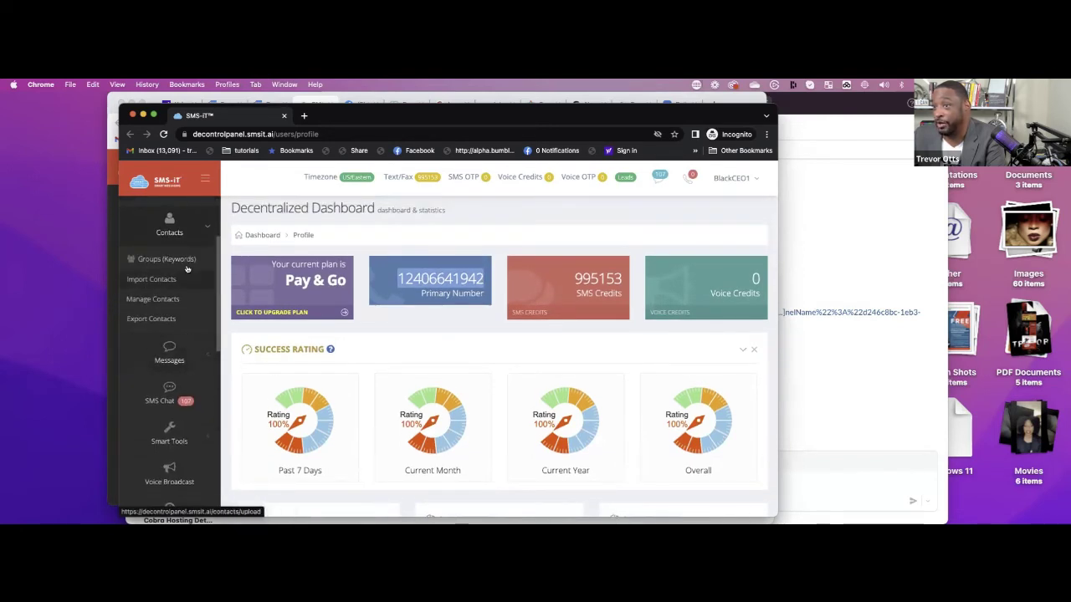
pyautogui.click(184, 263)
pyautogui.scroll(-2, 186, 335)
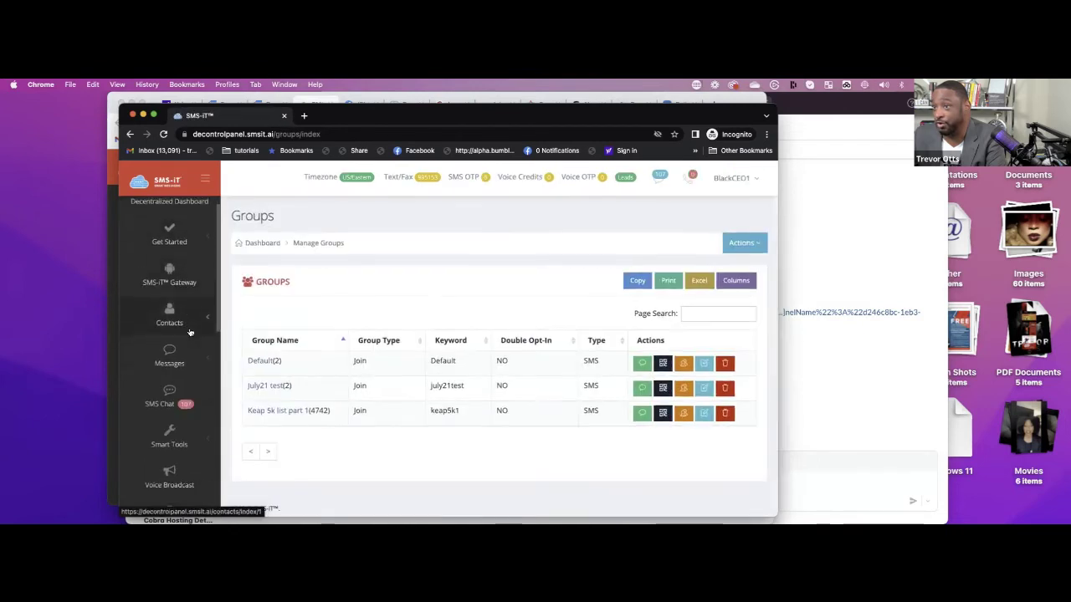
pyautogui.scroll(1, 188, 338)
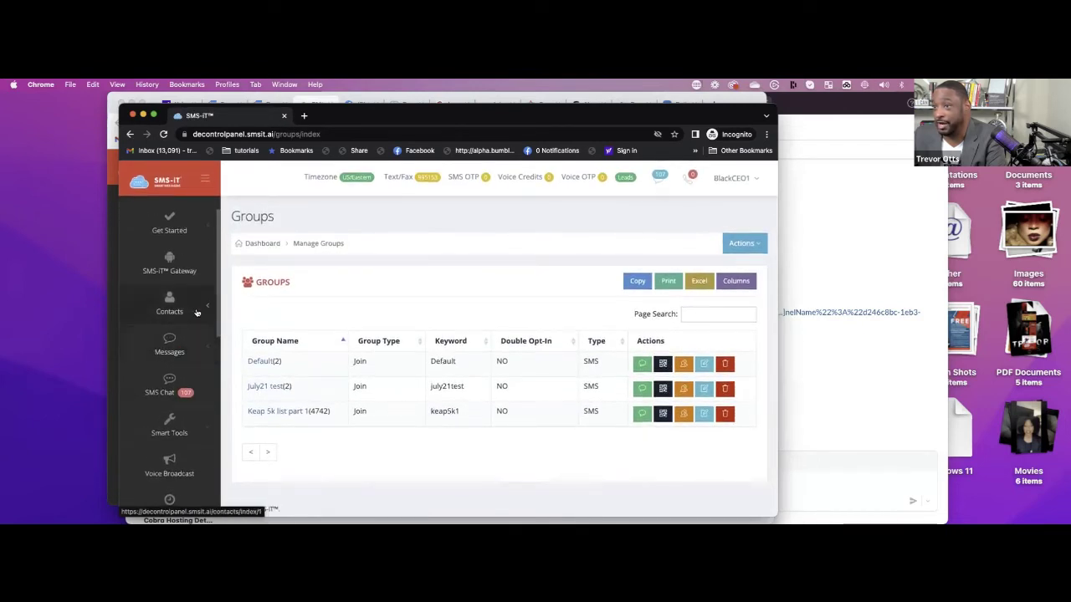
pyautogui.click(199, 312)
pyautogui.scroll(-2, 188, 322)
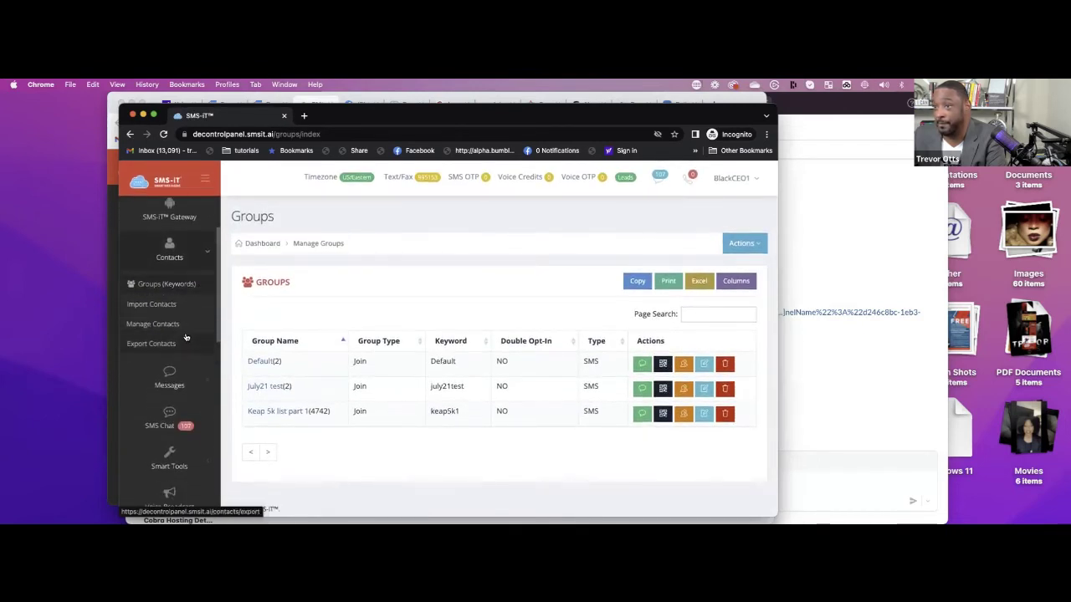
pyautogui.scroll(3, 185, 335)
pyautogui.scroll(-2, 185, 338)
# Open the sub-account's Send Messages page and look over the message form from the sender to the opt-out text
pyautogui.click(176, 368)
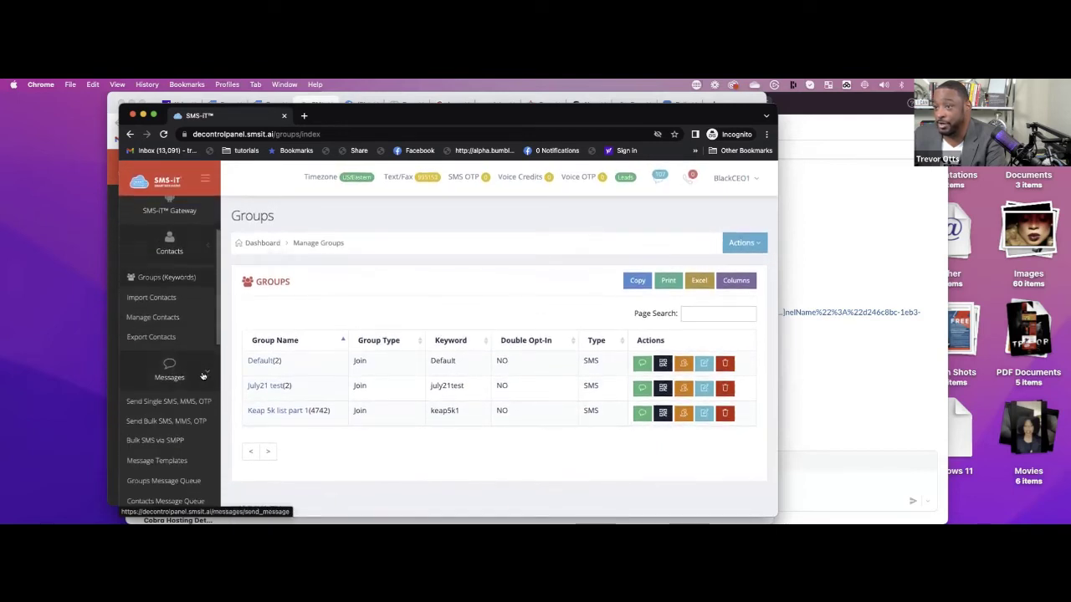
pyautogui.click(189, 343)
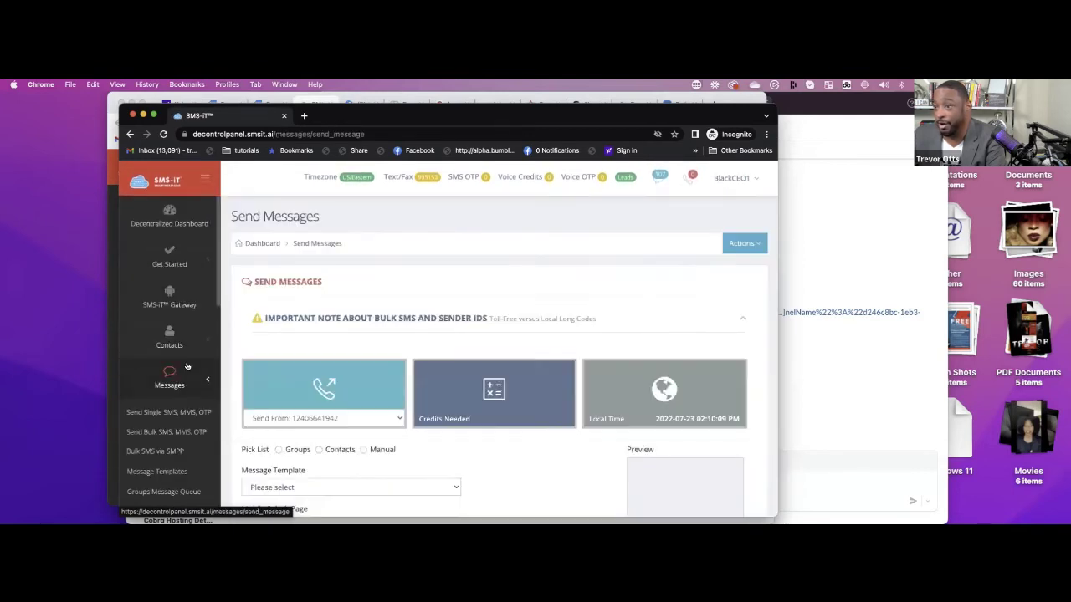
pyautogui.scroll(-1, 180, 410)
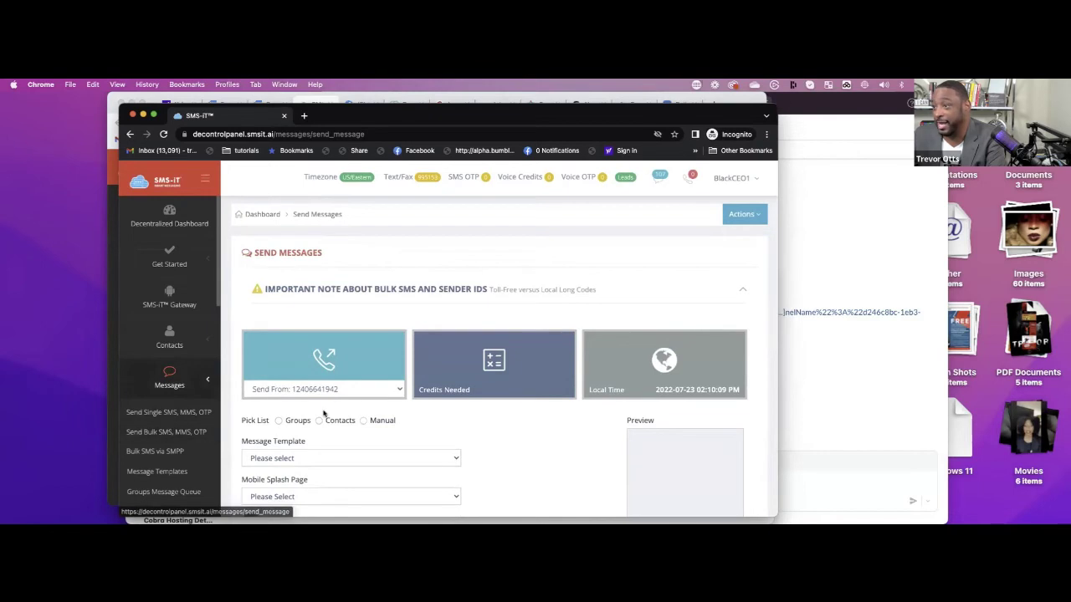
pyautogui.scroll(-3, 351, 401)
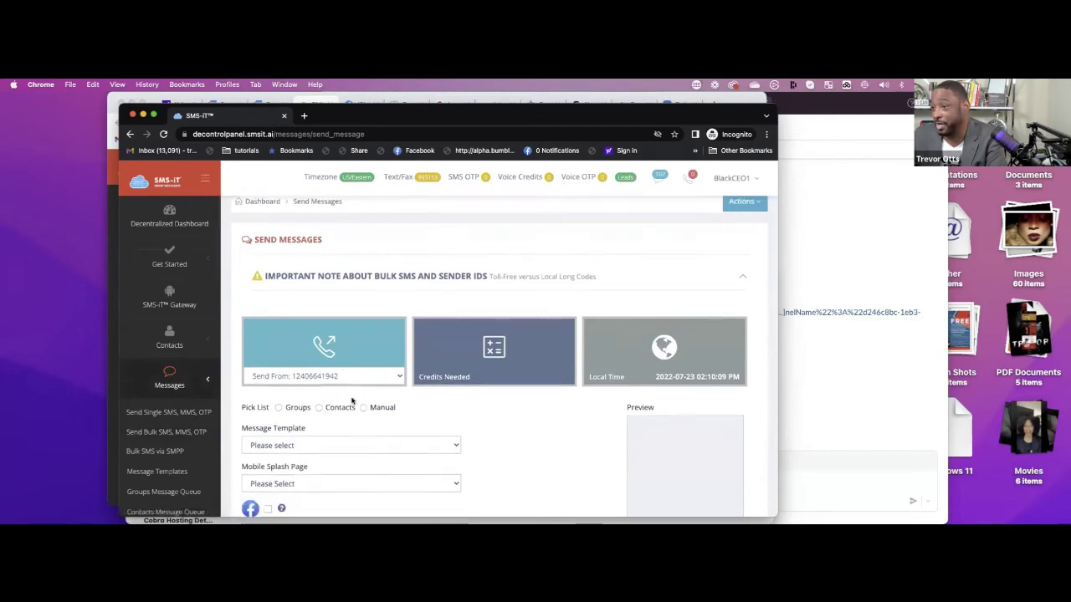
pyautogui.scroll(-5, 354, 399)
pyautogui.scroll(4, 355, 401)
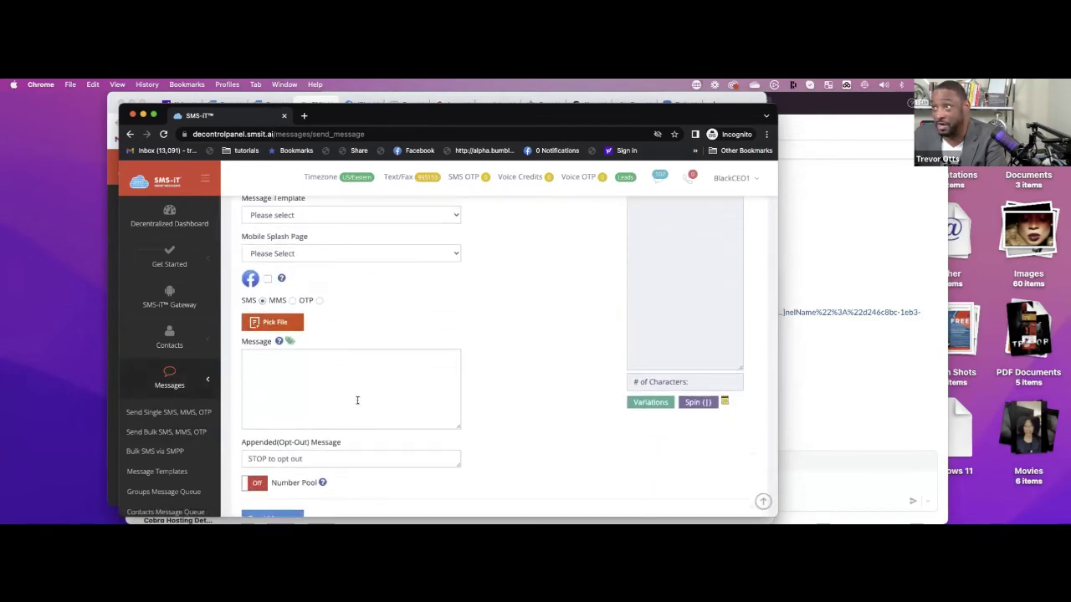
pyautogui.scroll(4, 357, 402)
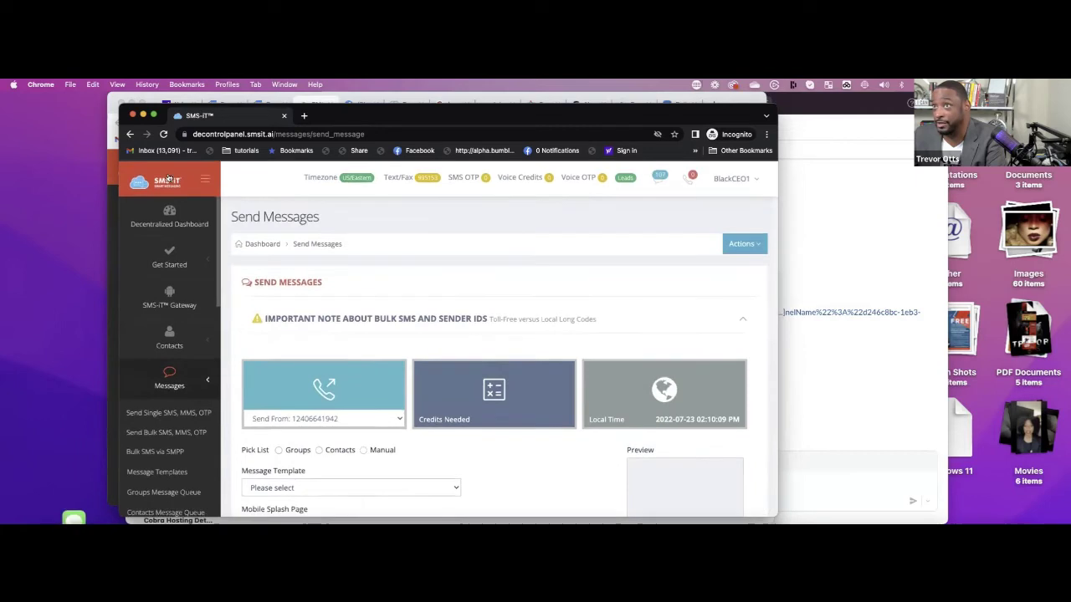
# Close the first sub-account's window, log in to the second agent sub-account in an incognito window, and highlight its primary number on the dashboard
pyautogui.click(132, 116)
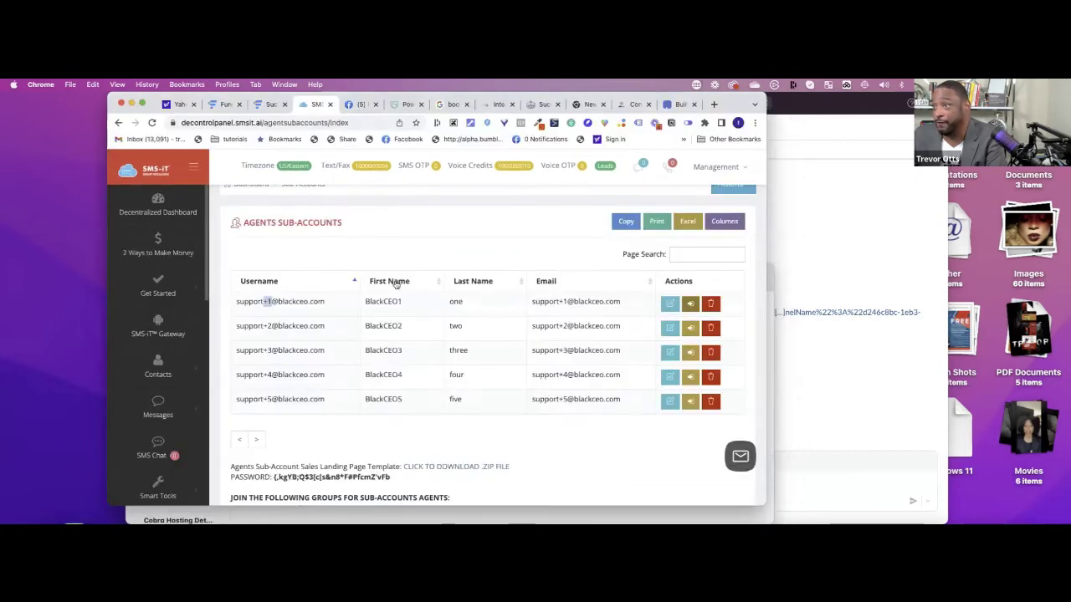
pyautogui.rightClick(691, 329)
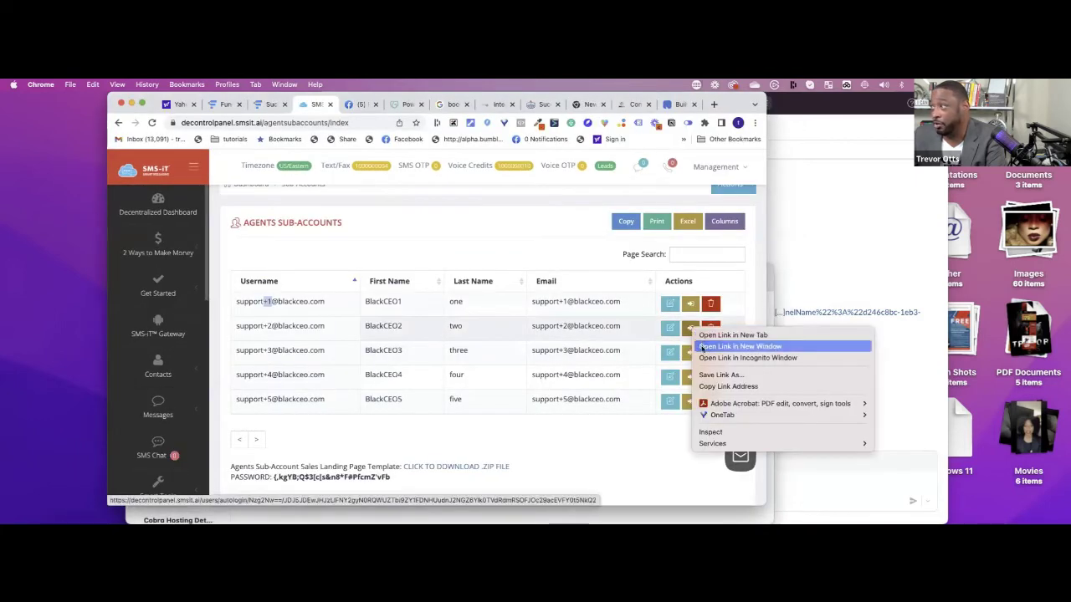
pyautogui.click(702, 358)
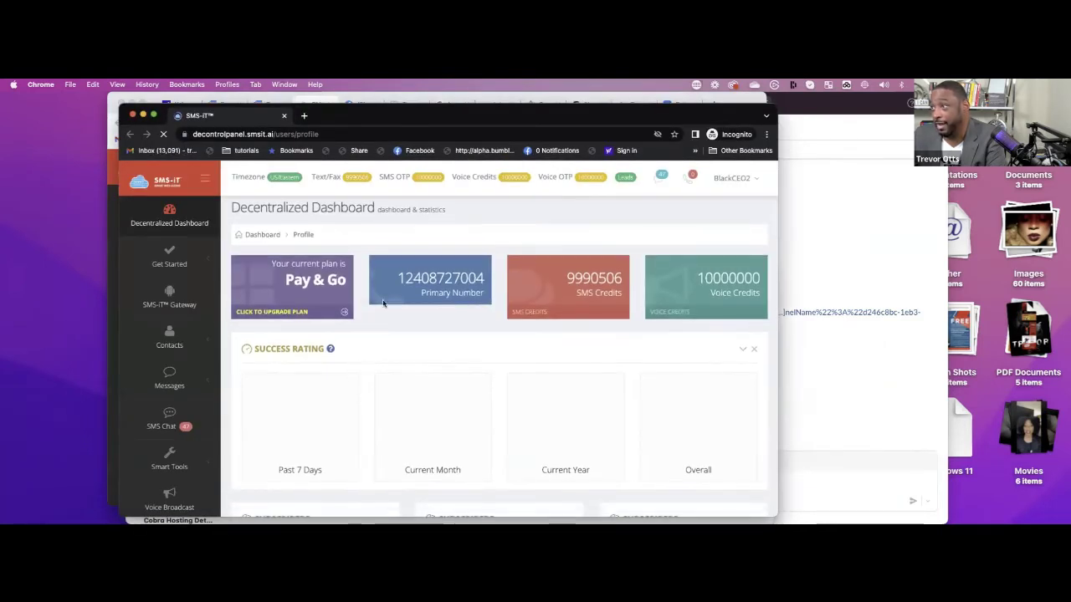
pyautogui.moveTo(397, 274); pyautogui.dragTo(494, 289)
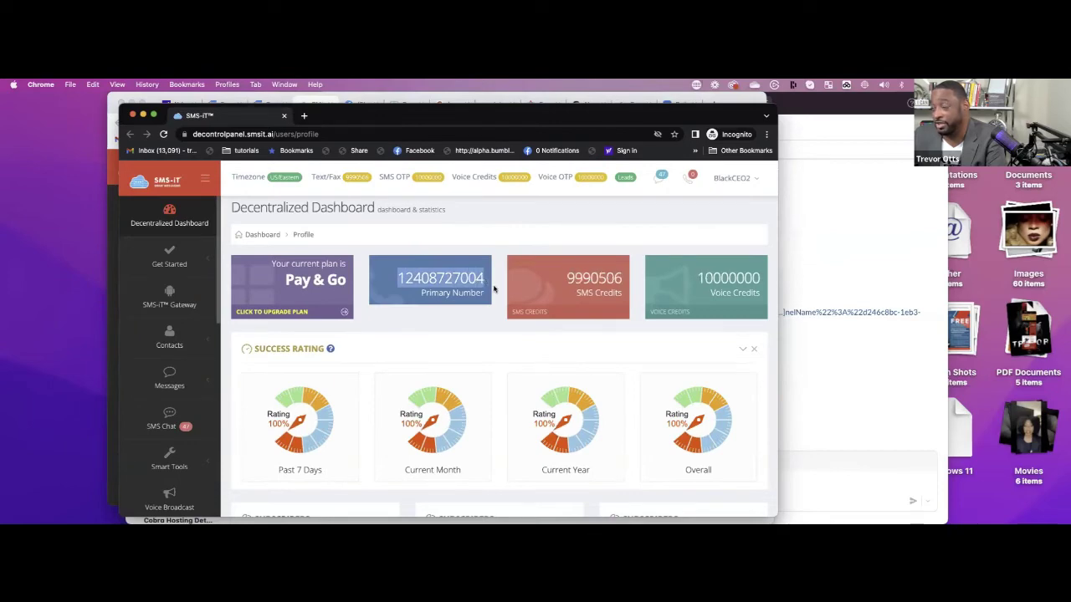
pyautogui.click(131, 115)
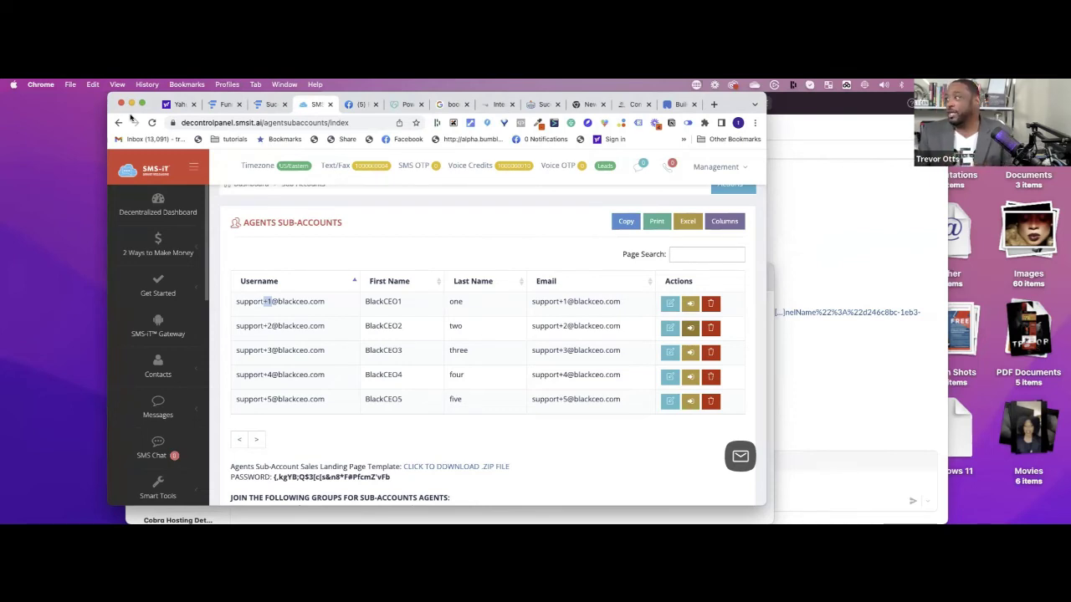
# Log in to the third agent sub-account in an incognito window and highlight its primary number on the dashboard
pyautogui.rightClick(693, 352)
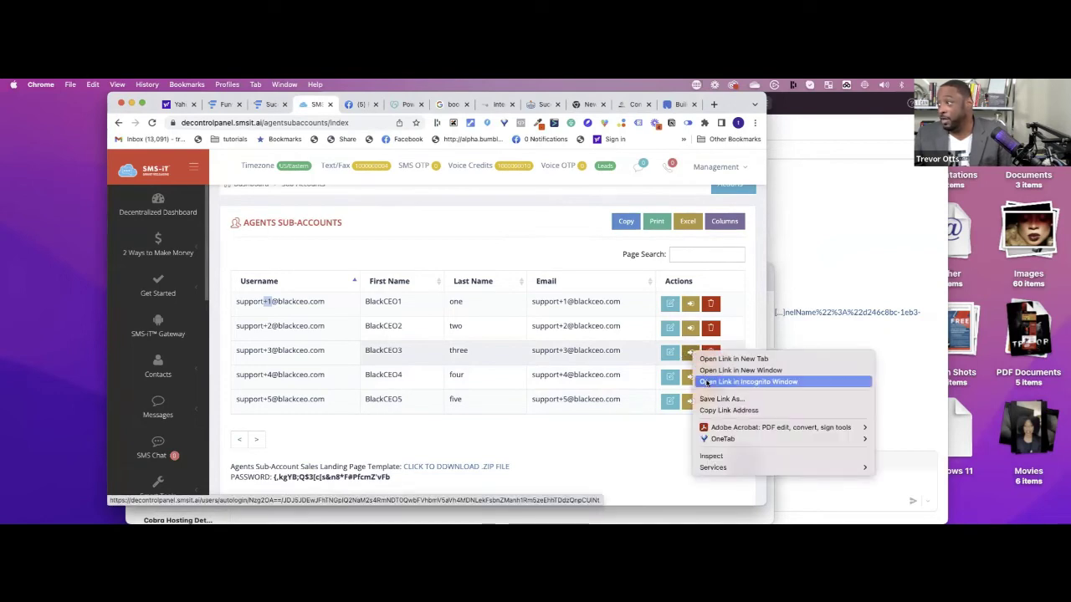
pyautogui.click(707, 382)
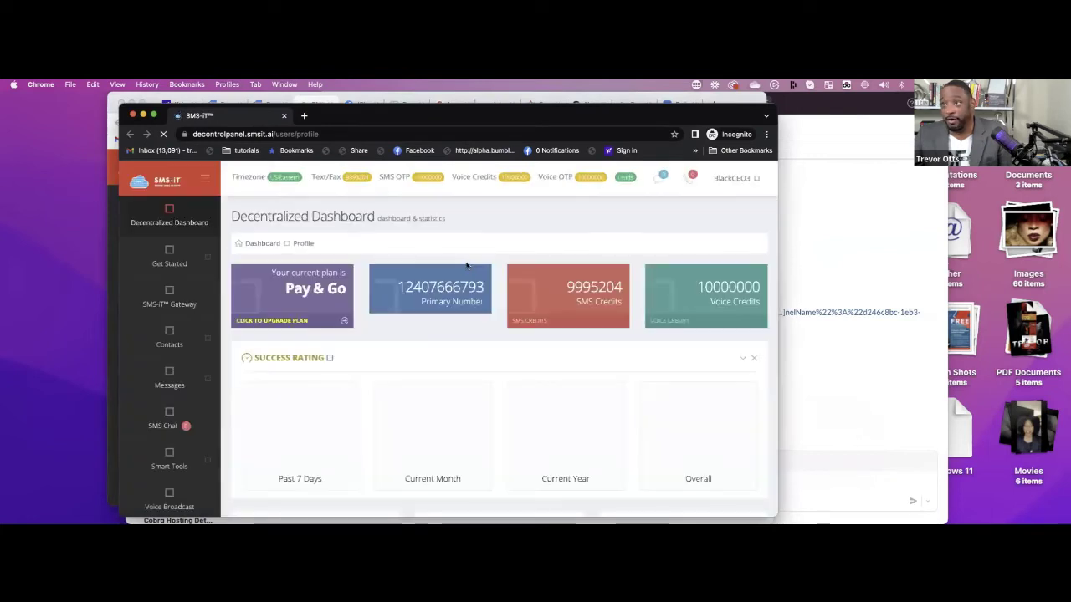
pyautogui.moveTo(459, 292); pyautogui.dragTo(399, 302)
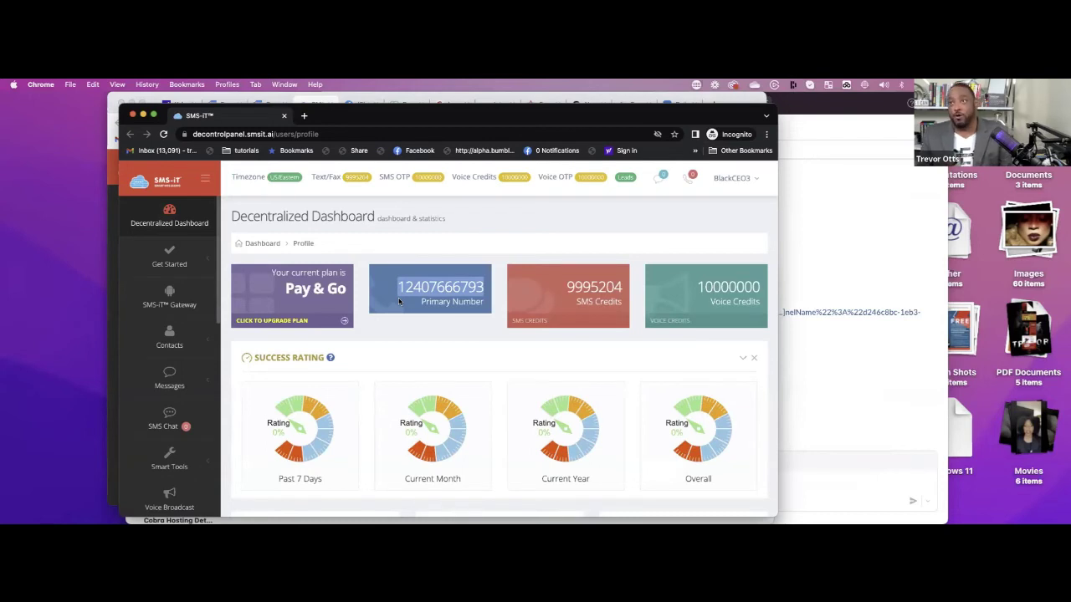
# Open the third sub-account's SMS-iT Gateway, view its Contacts Sender with Multiple Devices page, and close the incognito window
pyautogui.click(183, 310)
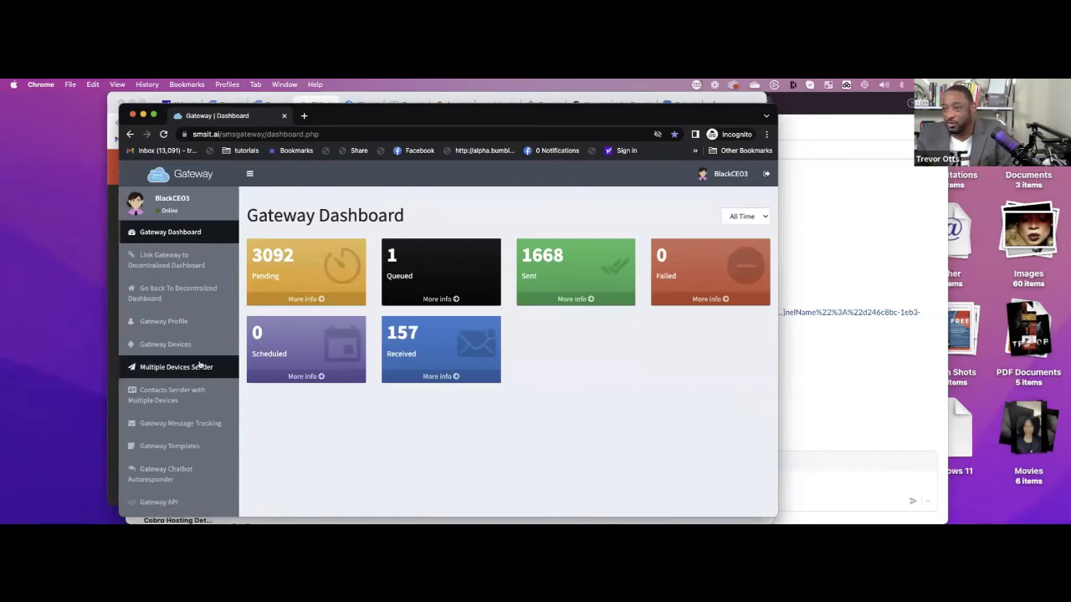
pyautogui.click(178, 393)
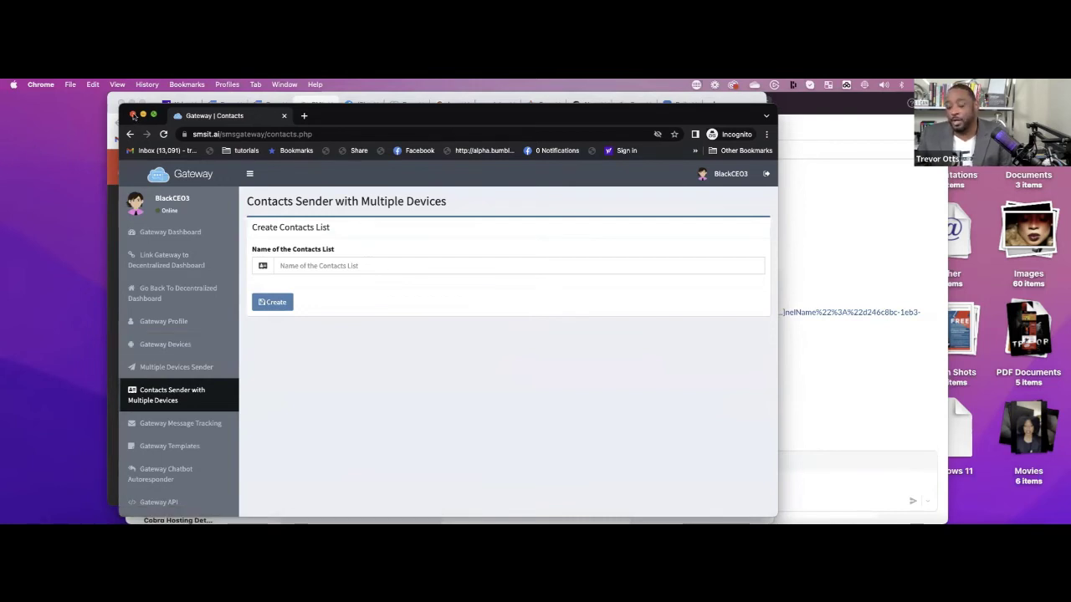
pyautogui.click(132, 115)
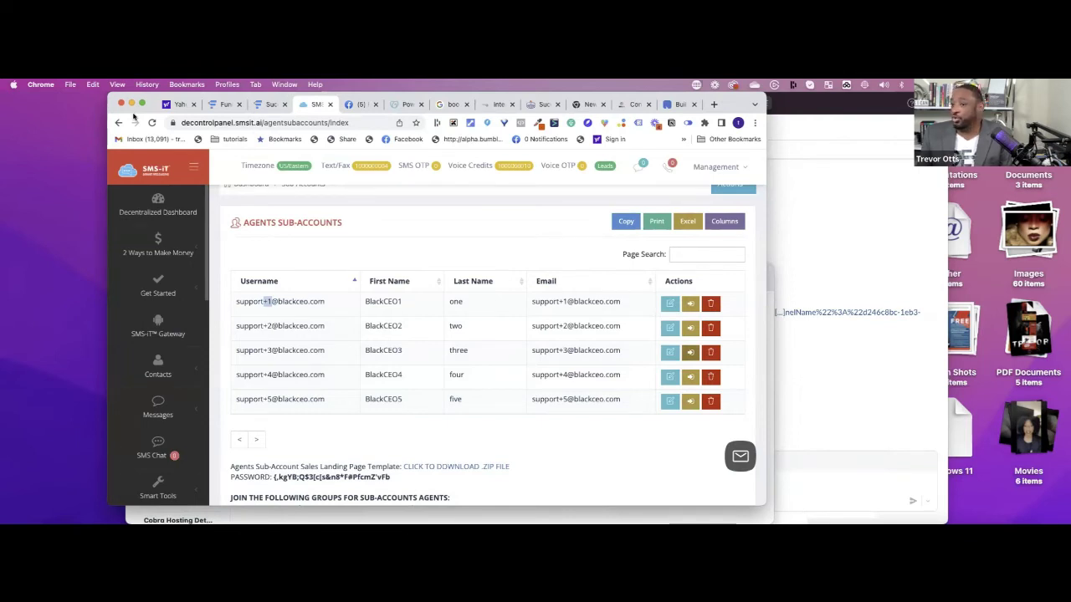
# Expand the main account's Smart Tools and look through the available tools, from Auto Responders to QR Codes
pyautogui.scroll(-3, 161, 376)
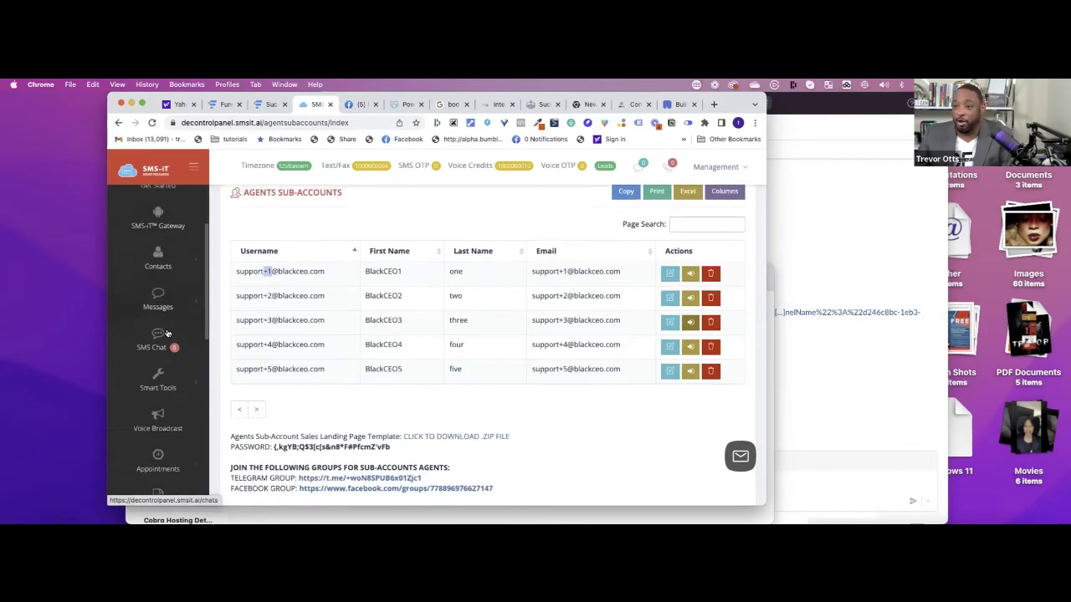
pyautogui.click(159, 374)
pyautogui.scroll(-2, 146, 351)
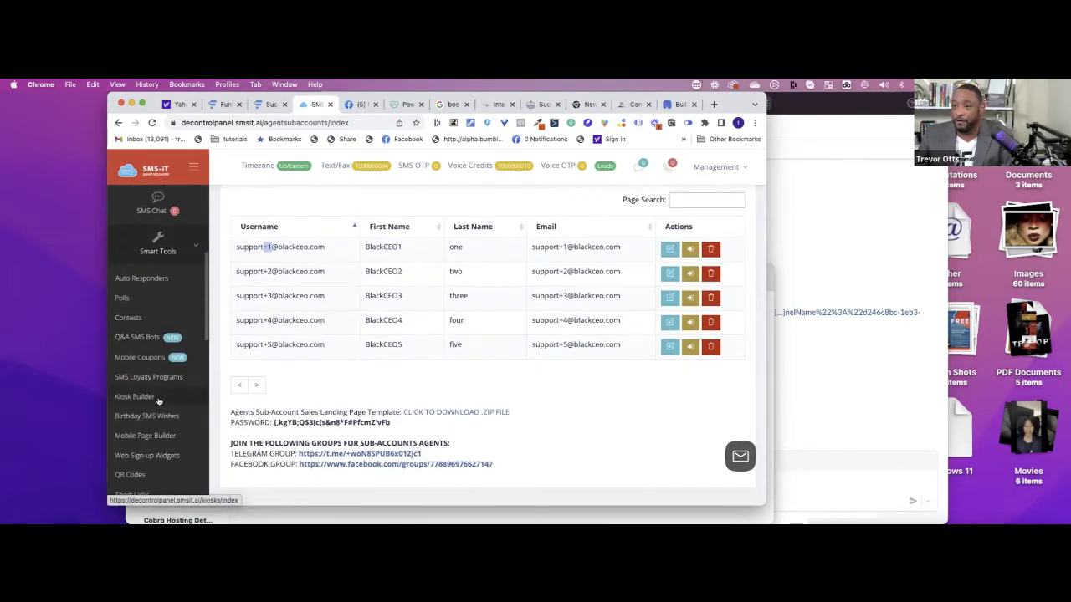